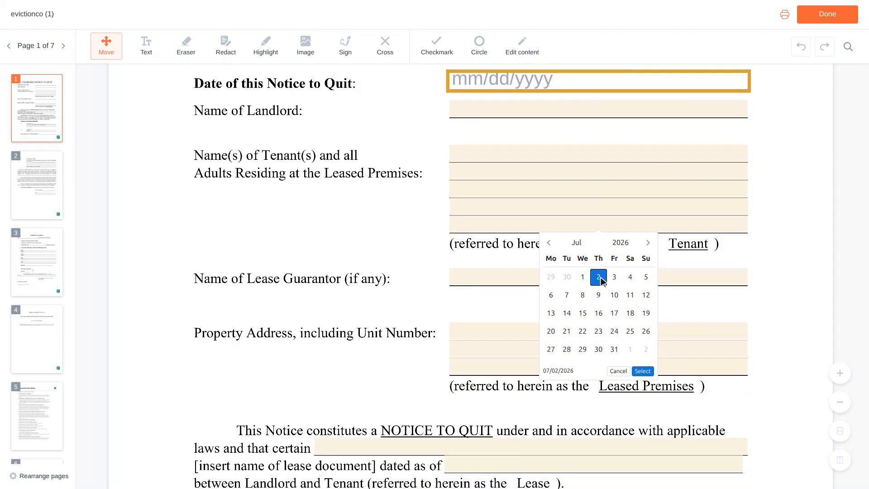
scroll(602, 280, "down", 1)
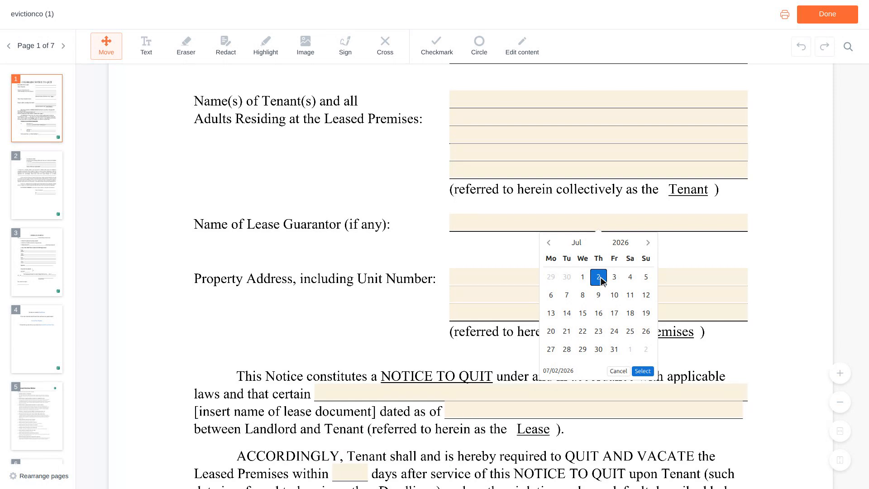
Step: Enter "Residential Lease Agreement" as the name of the lease document in the Notice to Quit paragraph
scroll(601, 280, "down", 1)
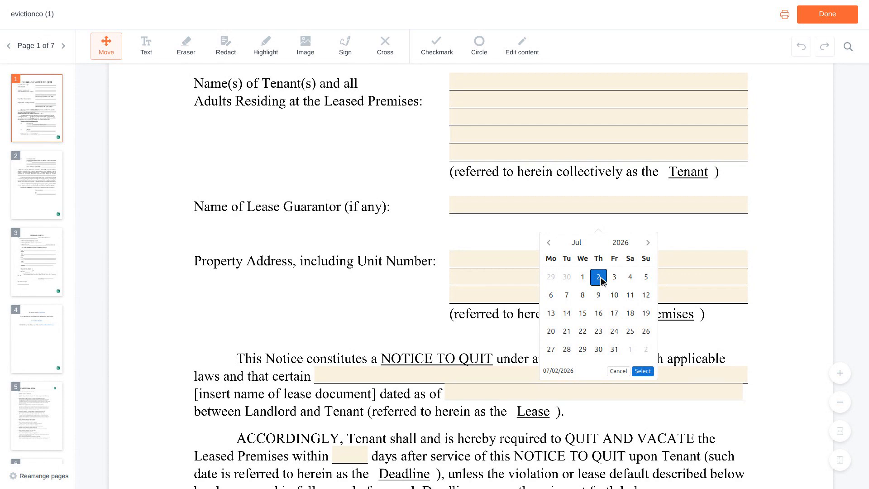
scroll(603, 281, "down", 2)
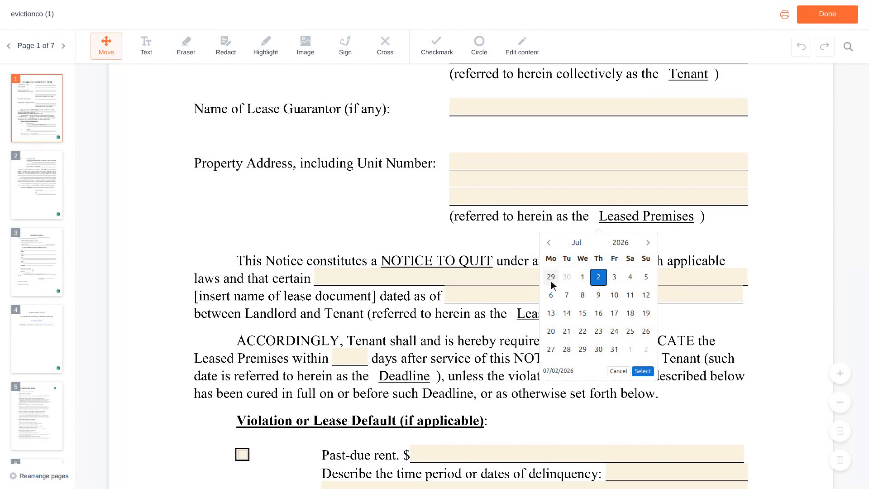
left_click(534, 277)
type("R")
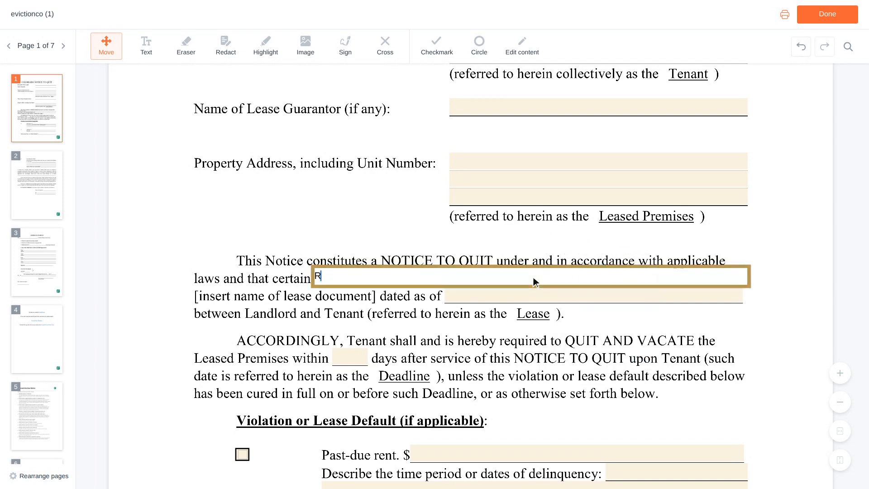
type("esidential Lease ")
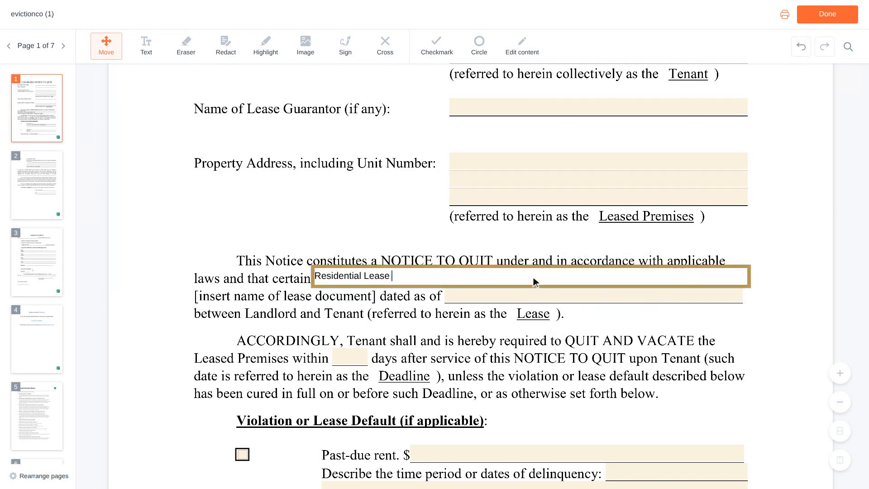
type("Agreement")
Step: Fill in the lease's "dated as of" field with 06/01/2023
scroll(534, 282, "down", 1)
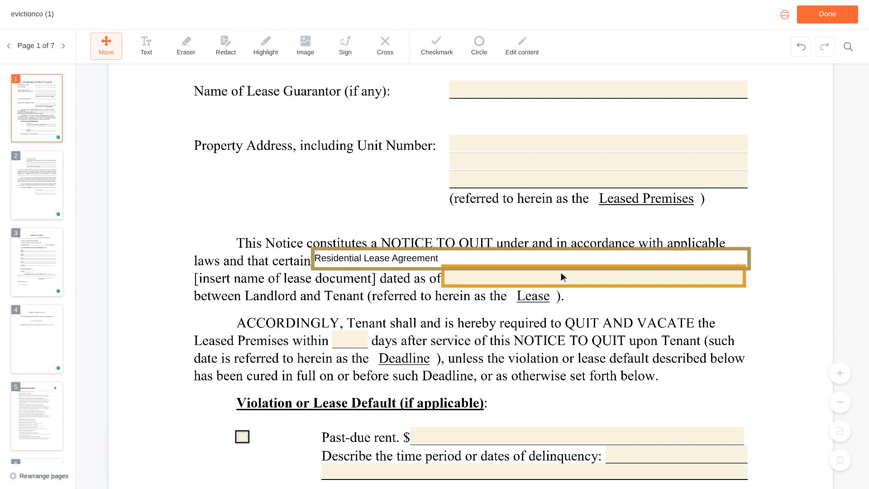
left_click(595, 281)
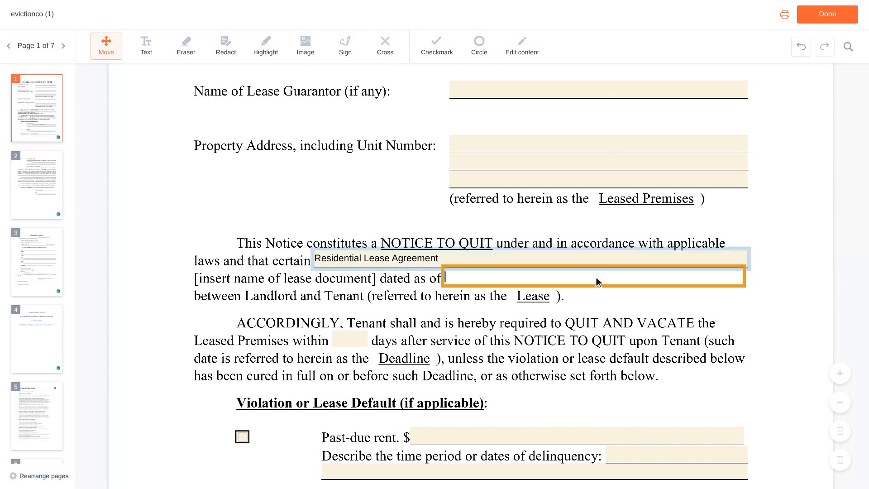
type("06/01/2023")
Step: Mark past-due rent as a lease default and enter an amount of 1,200
scroll(595, 278, "down", 3)
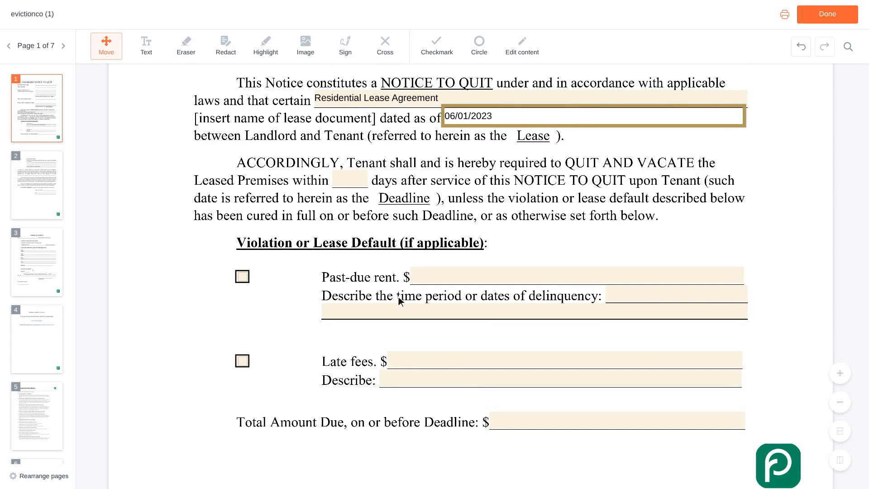
left_click(245, 279)
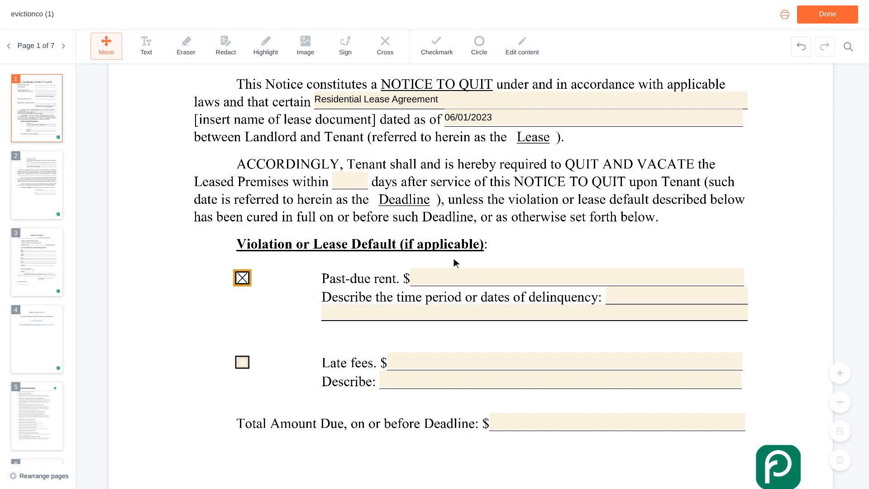
left_click(577, 279)
type("1,200")
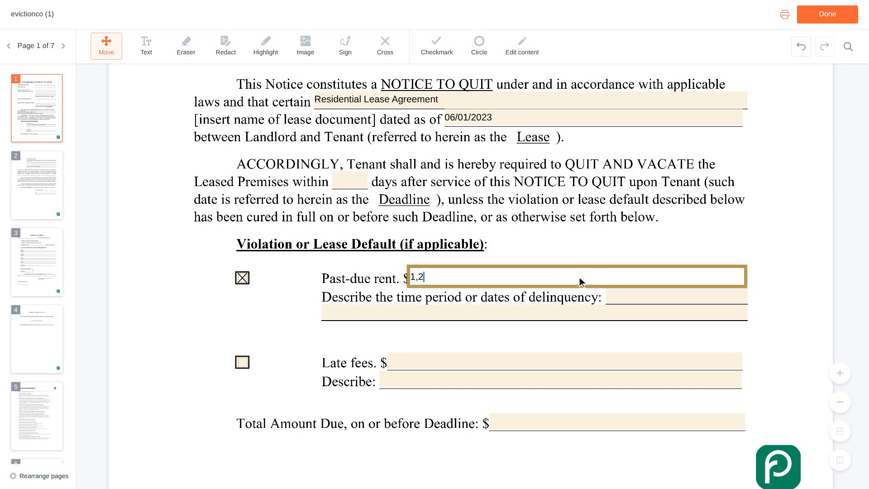
Step: Describe the time period of delinquency as "February 2024 rent, due on the firs"
scroll(579, 278, "down", 1)
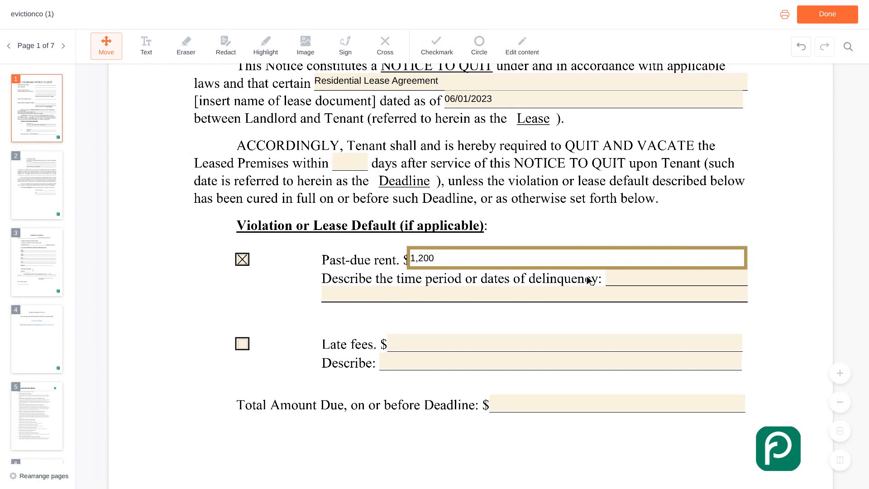
left_click(679, 278)
type("February")
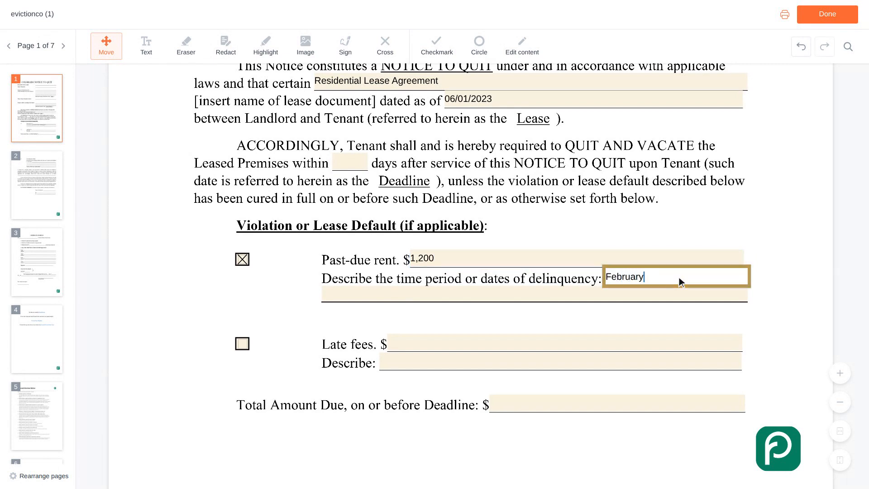
type(" 2024 rent, due on the firs")
Step: Mark late fees as a lease default and enter an amount of 50
scroll(678, 277, "down", 2)
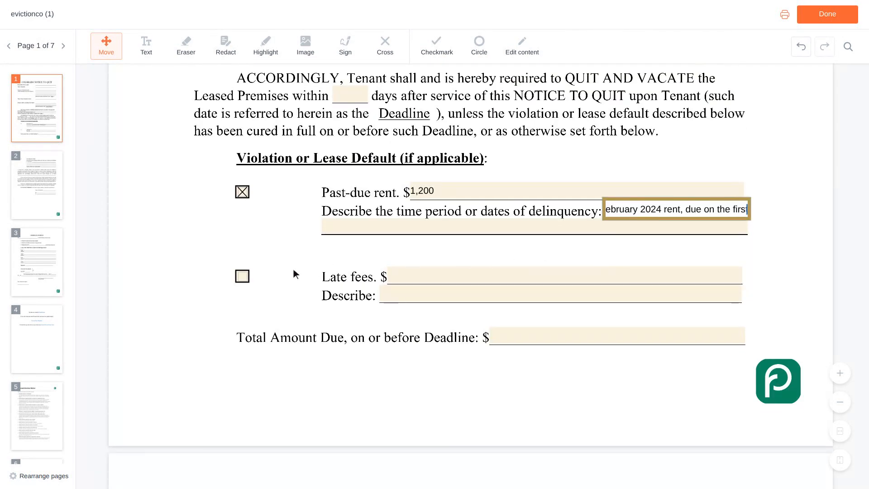
left_click(242, 276)
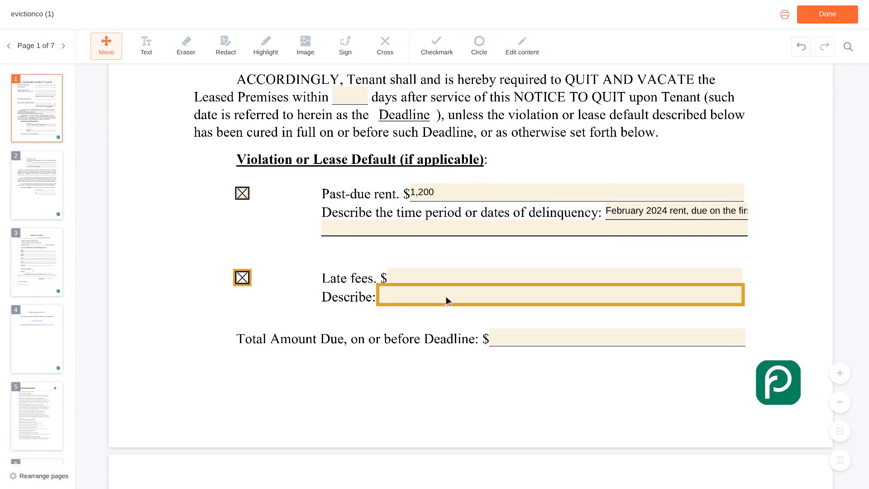
left_click(565, 278)
type("50")
Step: Enter 1,250 as the total amount due on or before the deadline
scroll(566, 277, "down", 1)
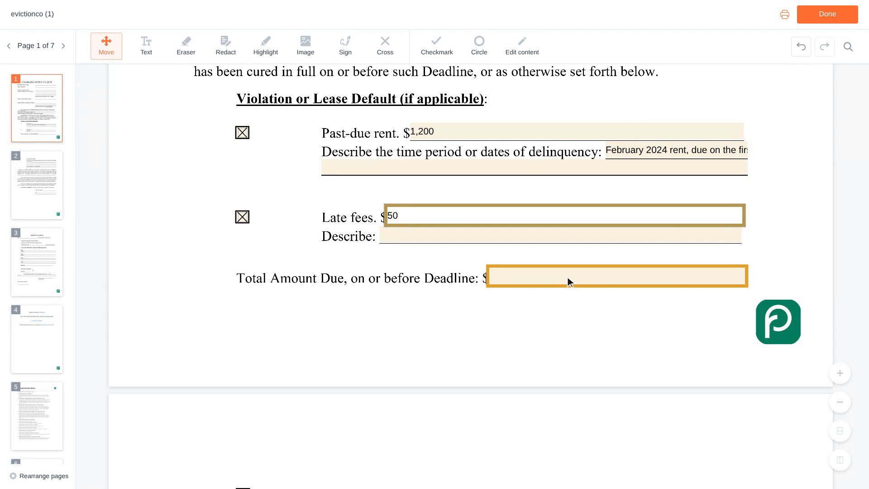
left_click(619, 276)
type("1")
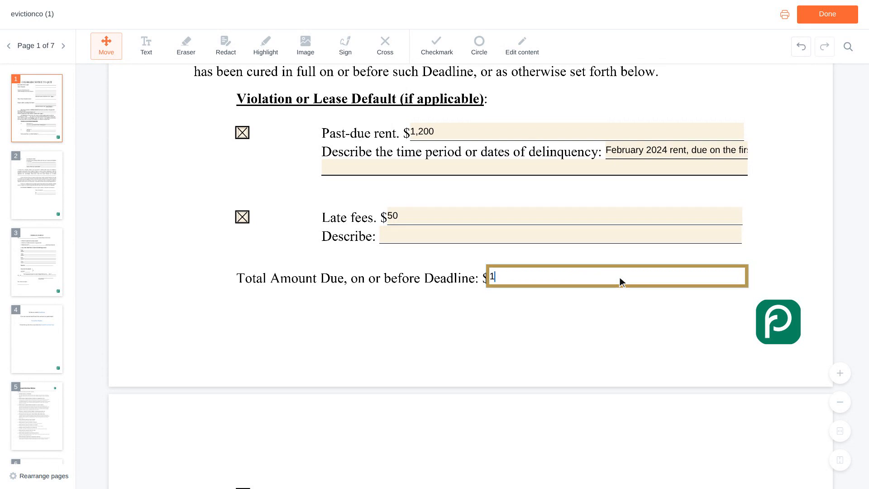
type(",250")
key("Tab")
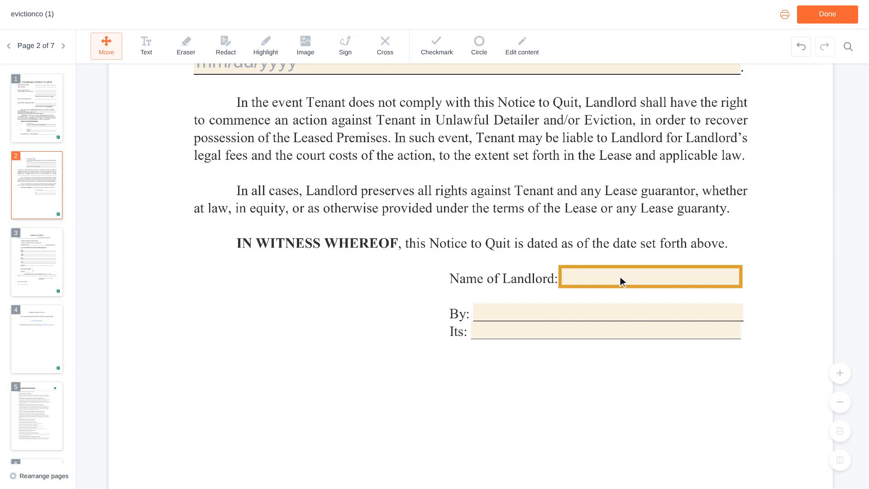
Step: Enter the landlord's full name in the Name of Landlord and By fields of the signature block on page 2
left_click(653, 281)
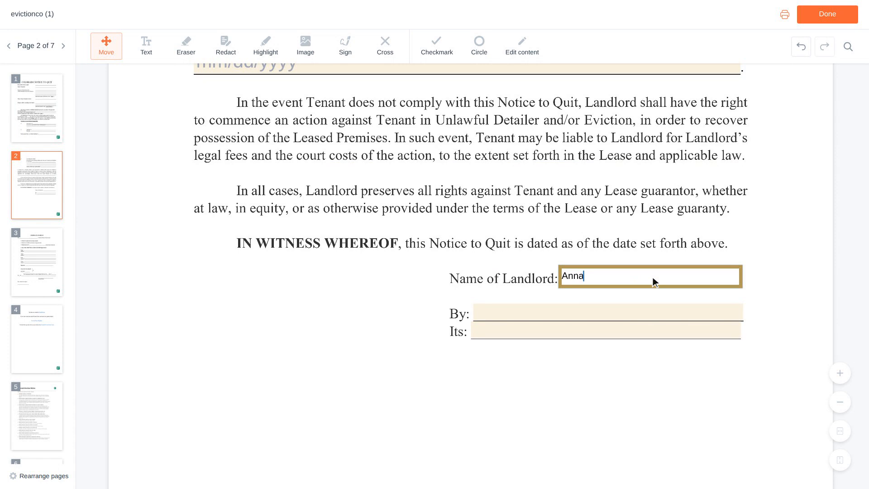
scroll(652, 282, "down", 1)
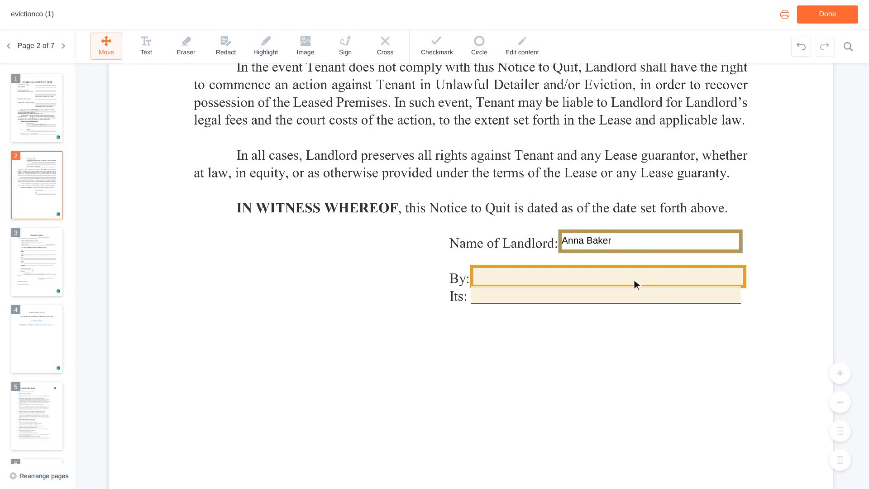
left_click(610, 277)
Step: Enter "Owner" as the signer's title in the Its field of the signature block
scroll(610, 277, "down", 1)
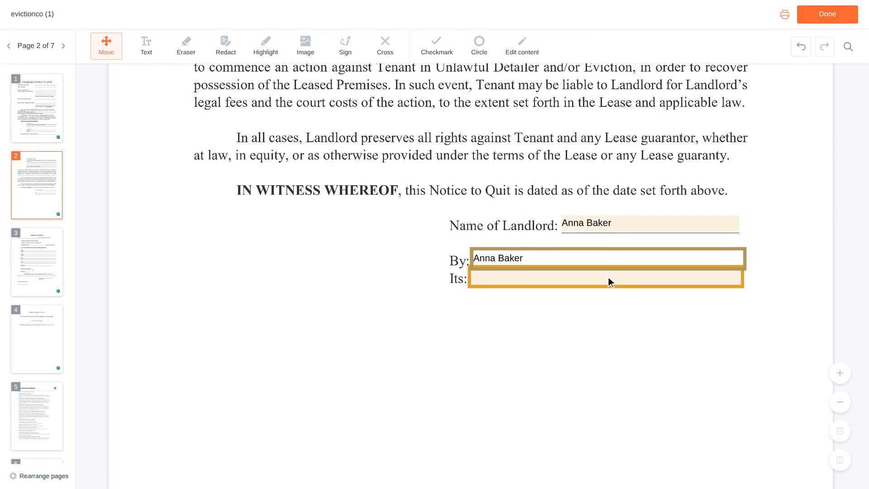
left_click(609, 277)
type("Owner")
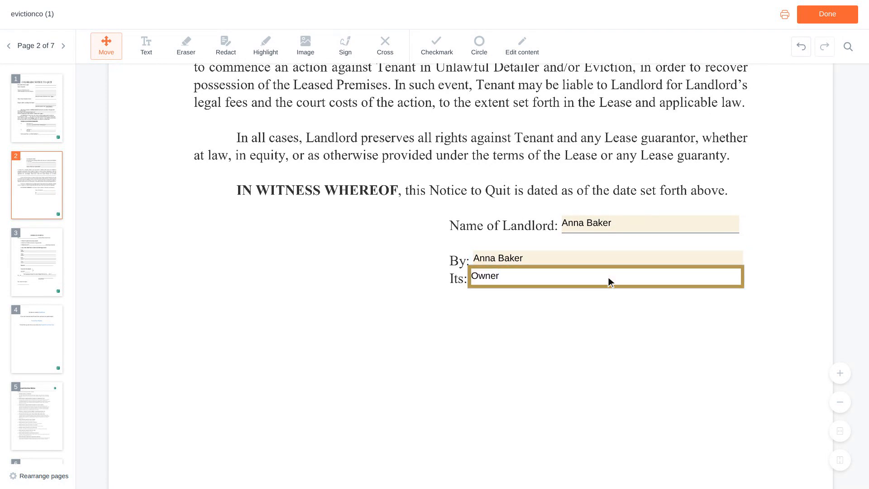